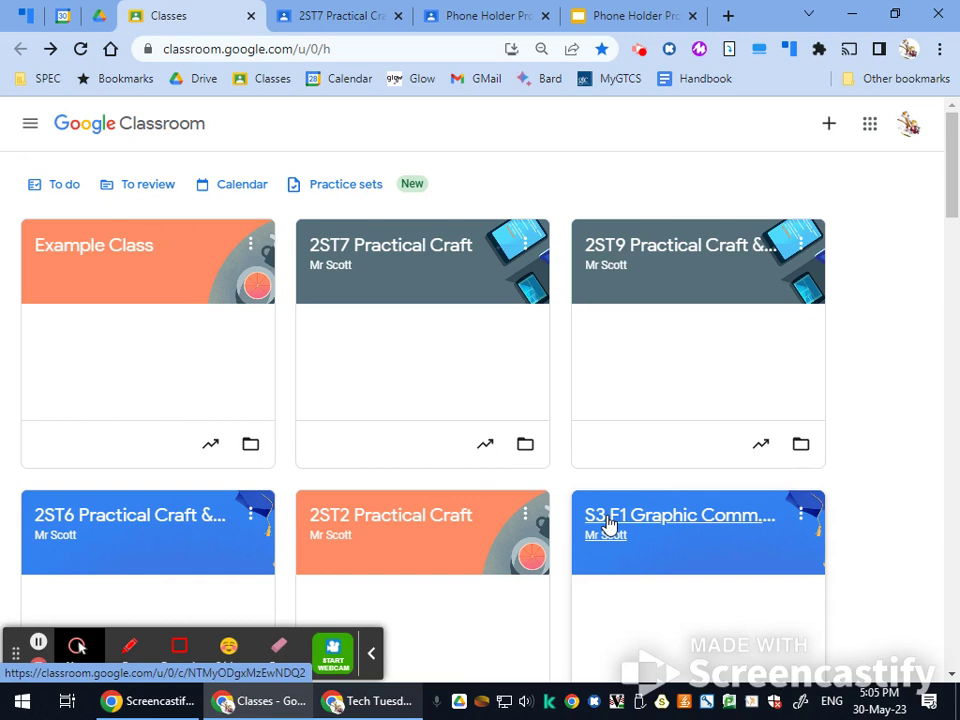
Copy the 2ST7 Practical Craft class, keeping the name 'Copy of 2ST7 Practical Craft'.
click(373, 655)
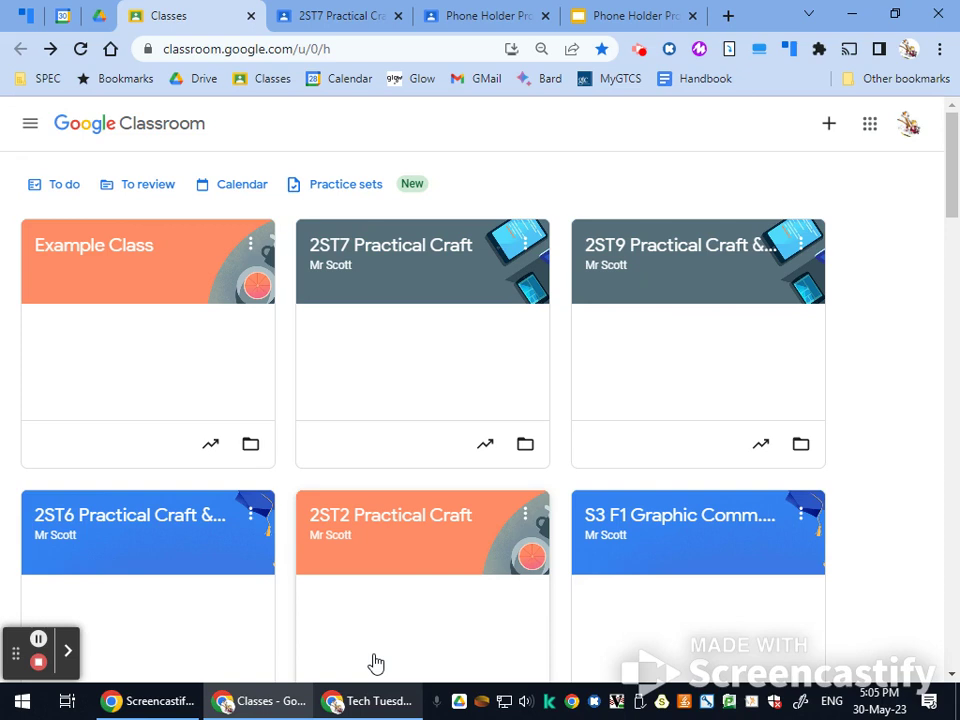
click(526, 246)
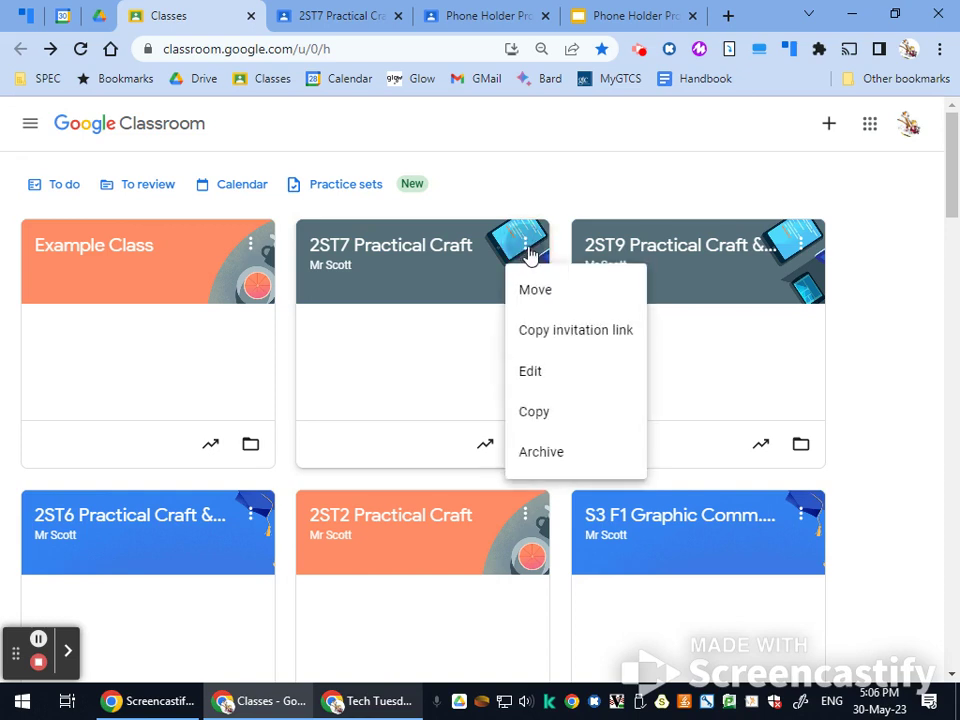
click(563, 425)
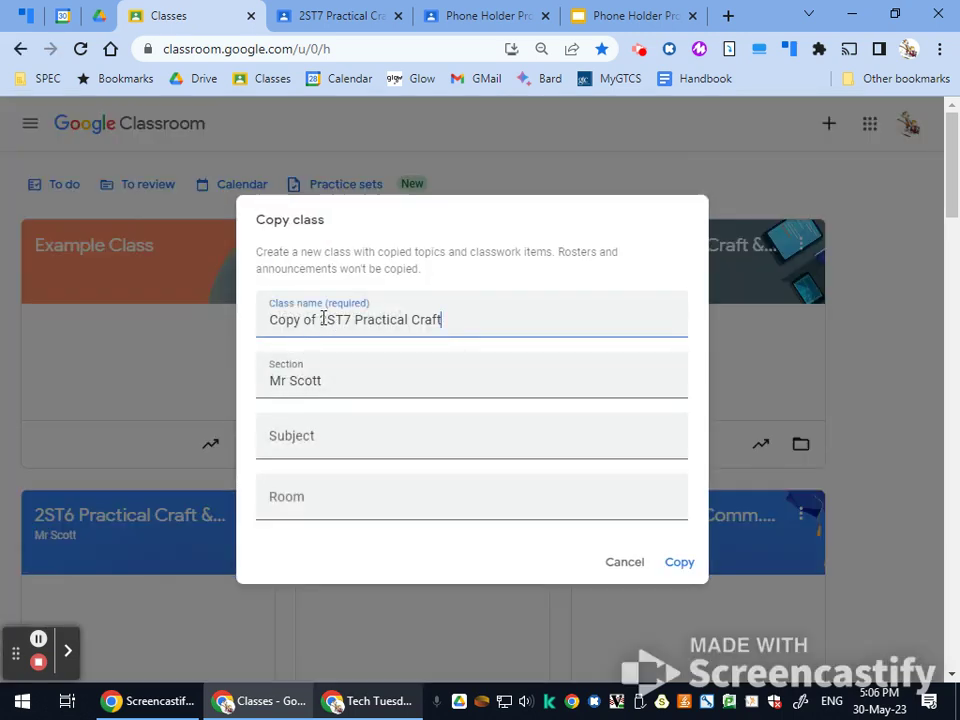
drag(320, 318, 253, 326)
click(514, 328)
click(684, 567)
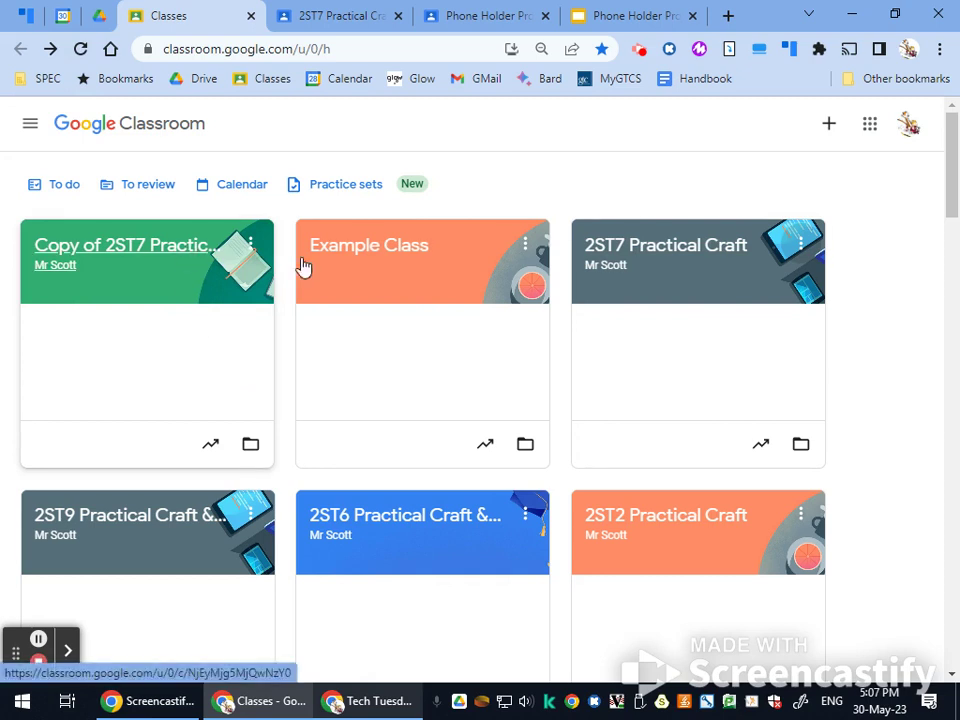
Open the Copy of 2ST7 Practical Craft class's Classwork page.
click(708, 284)
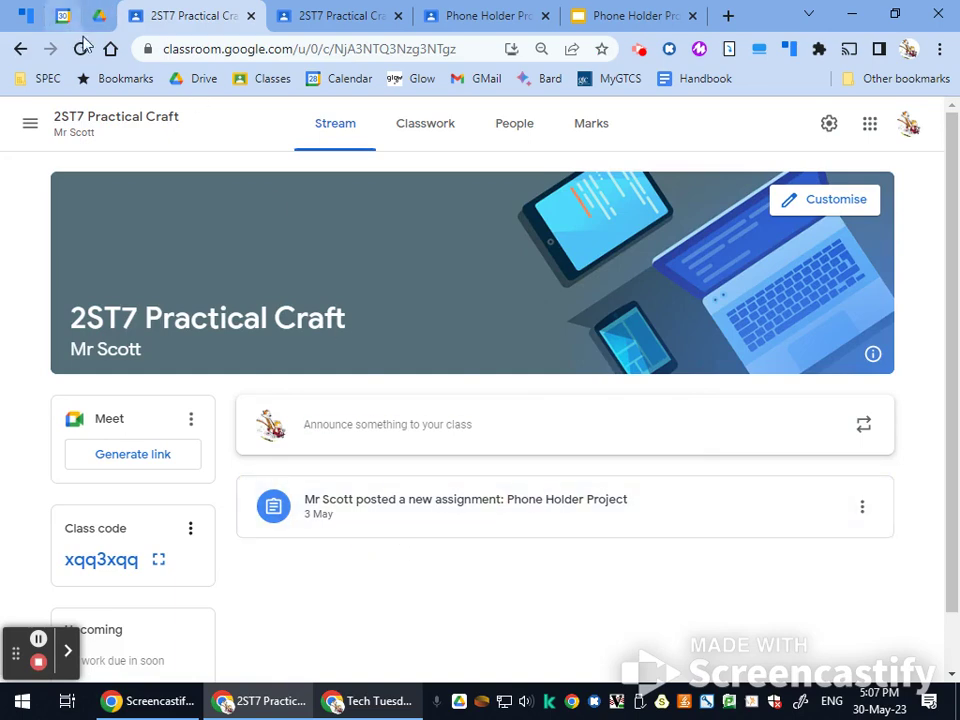
click(17, 49)
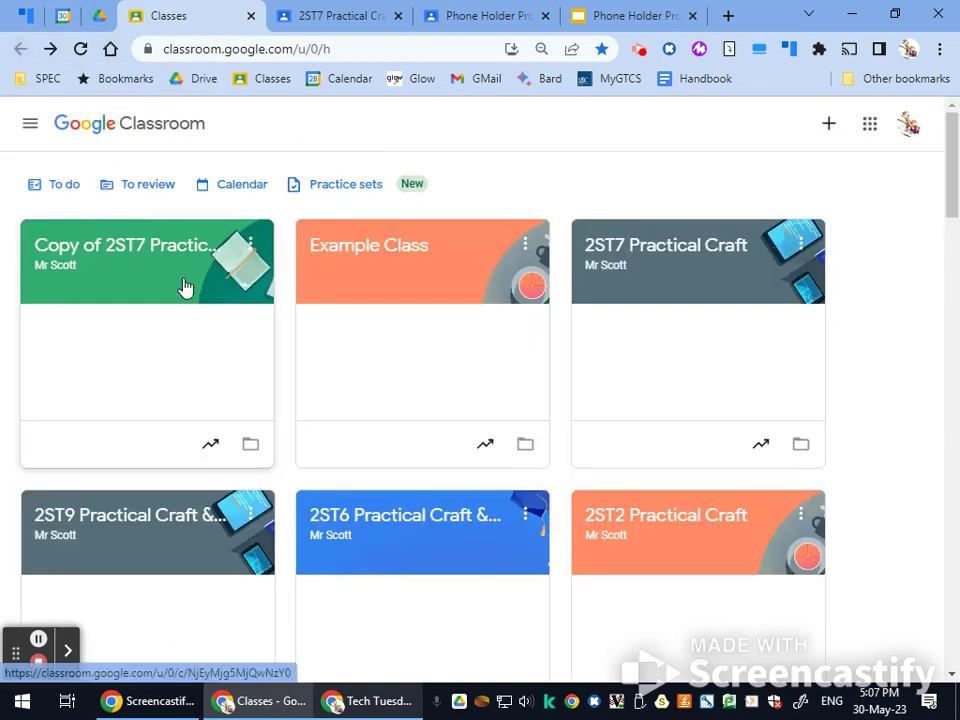
click(185, 287)
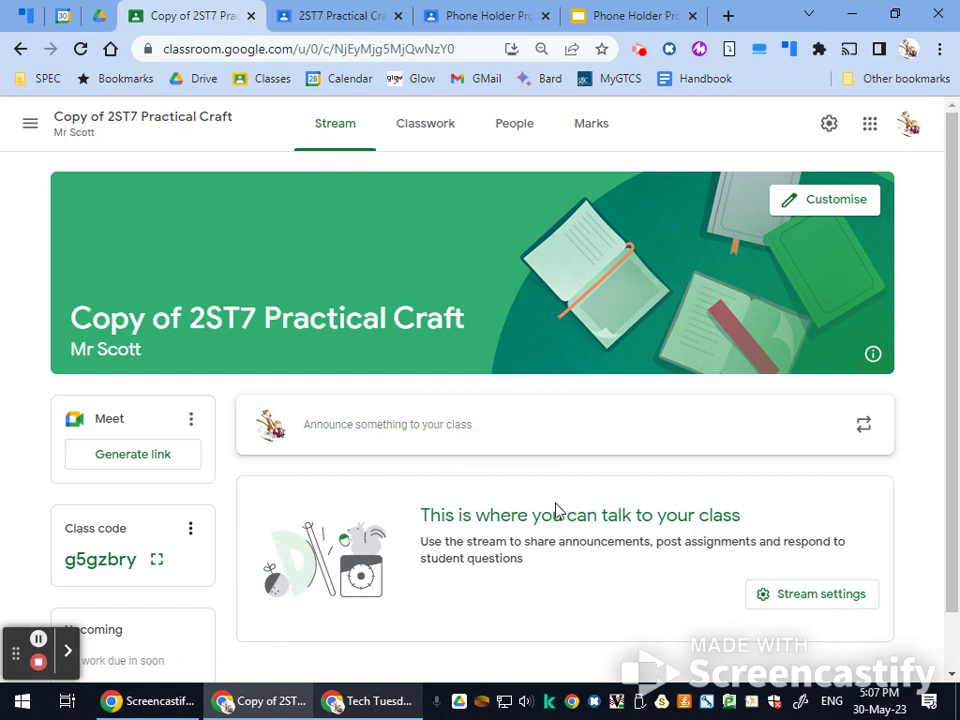
click(429, 125)
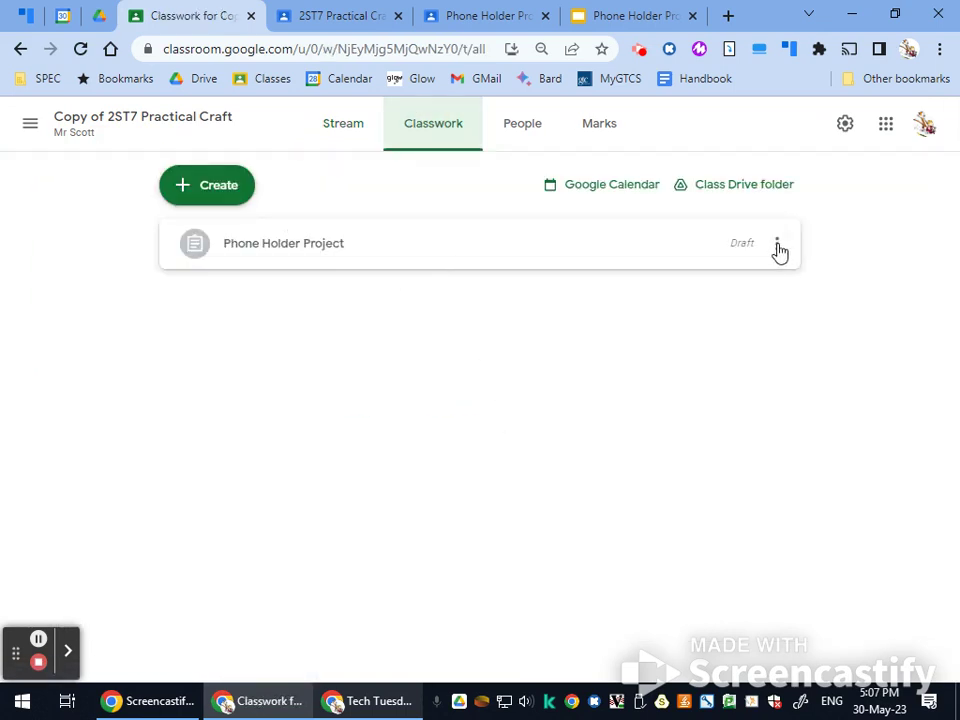
Open the Phone Holder Project draft for editing, close it unchanged, and return to Stream.
click(777, 245)
click(752, 279)
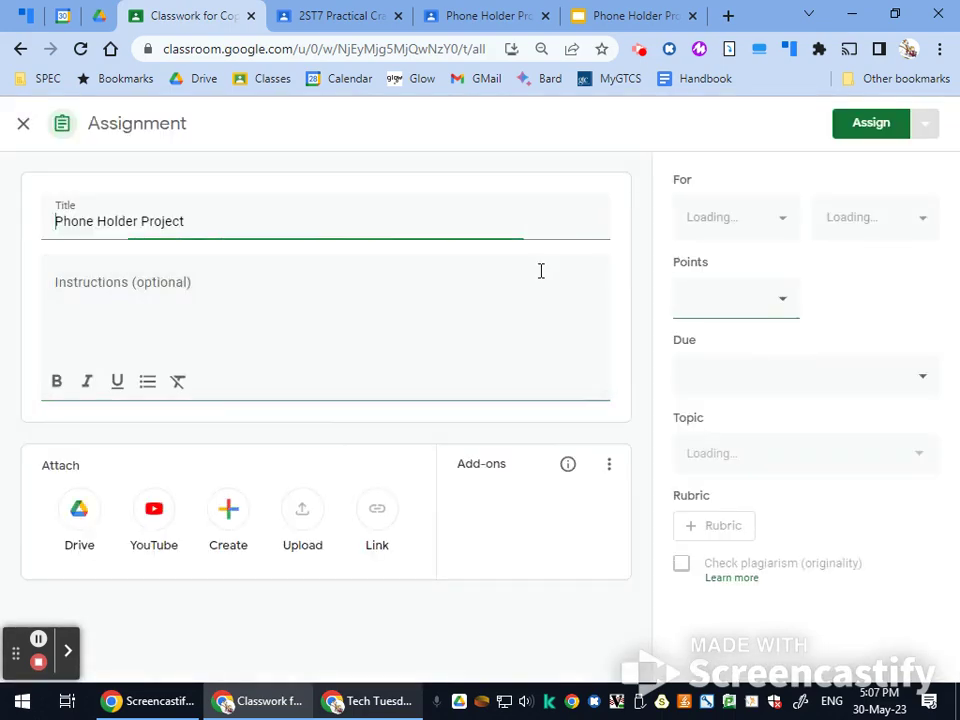
click(21, 126)
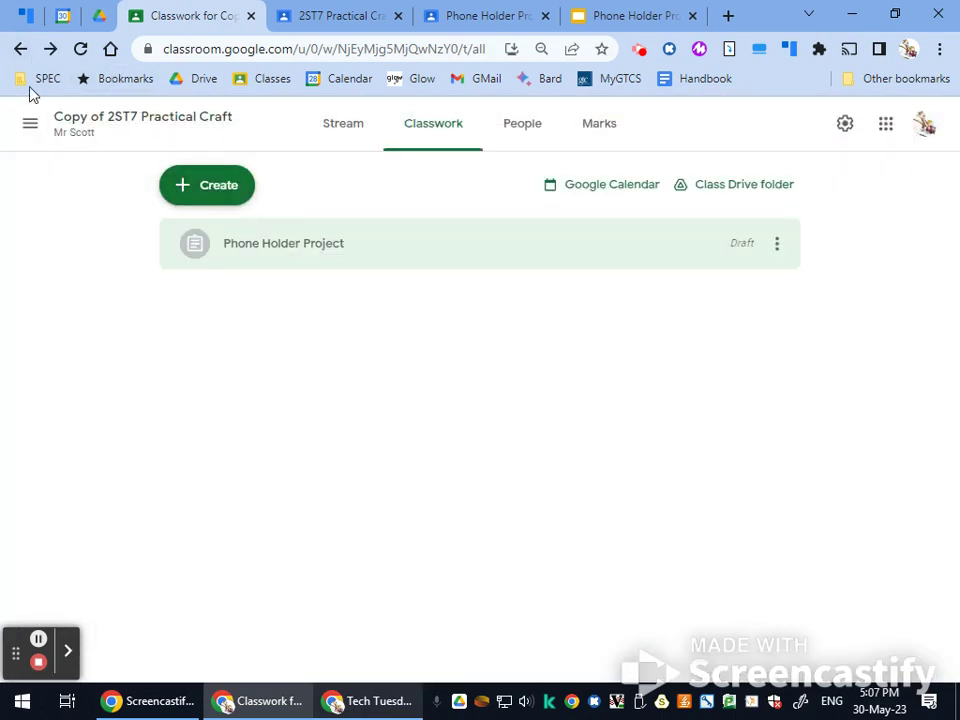
click(19, 51)
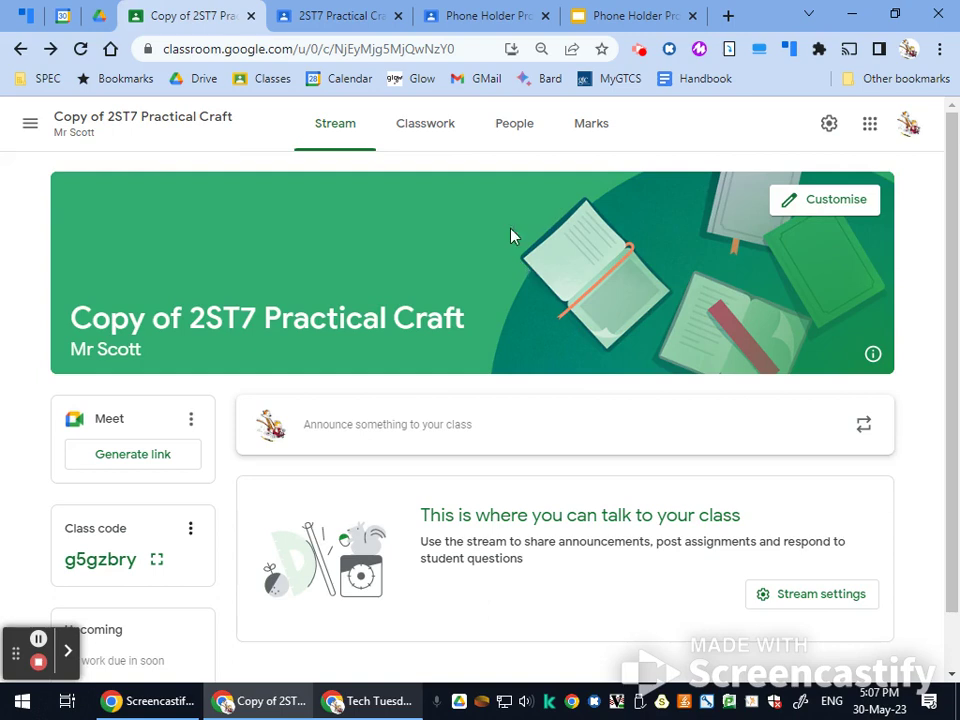
click(448, 122)
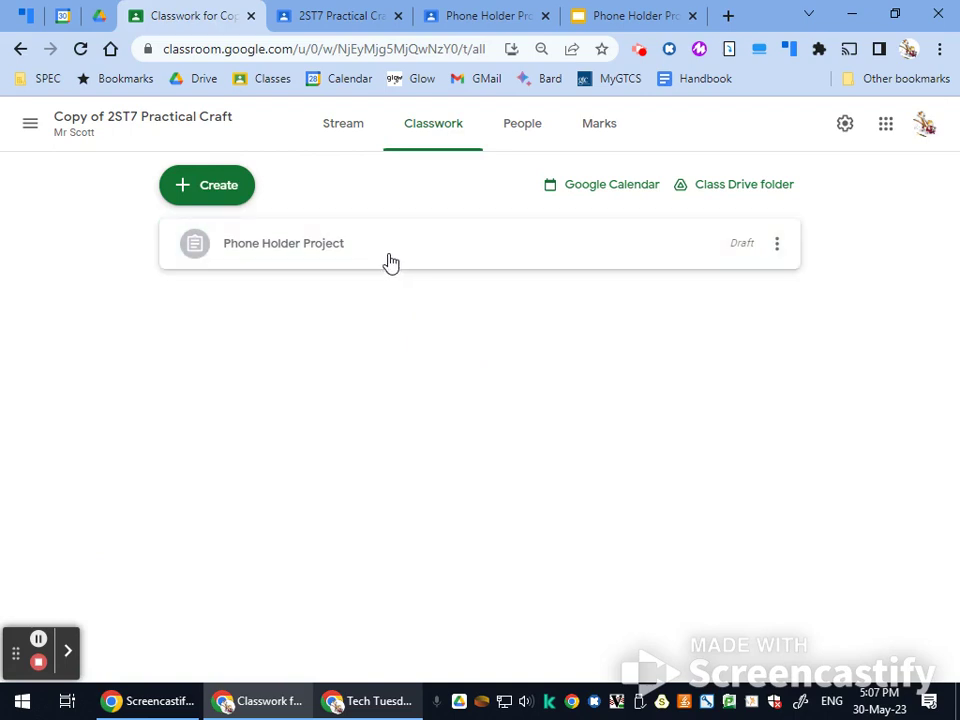
click(366, 134)
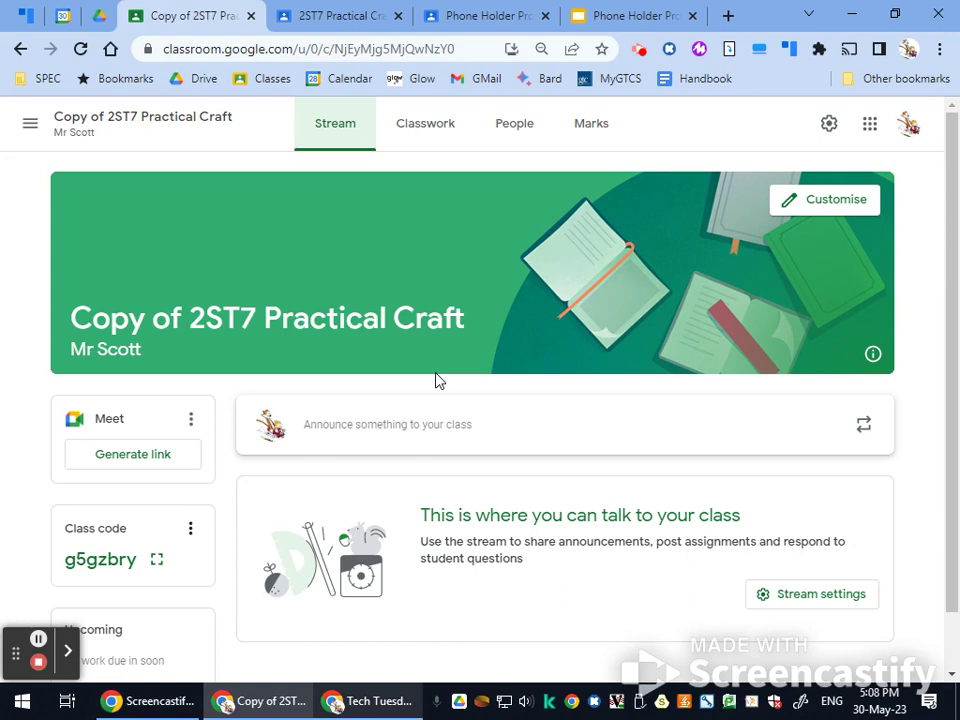
Open the original Phone Holder Project presentation from the original class's assignment.
click(355, 20)
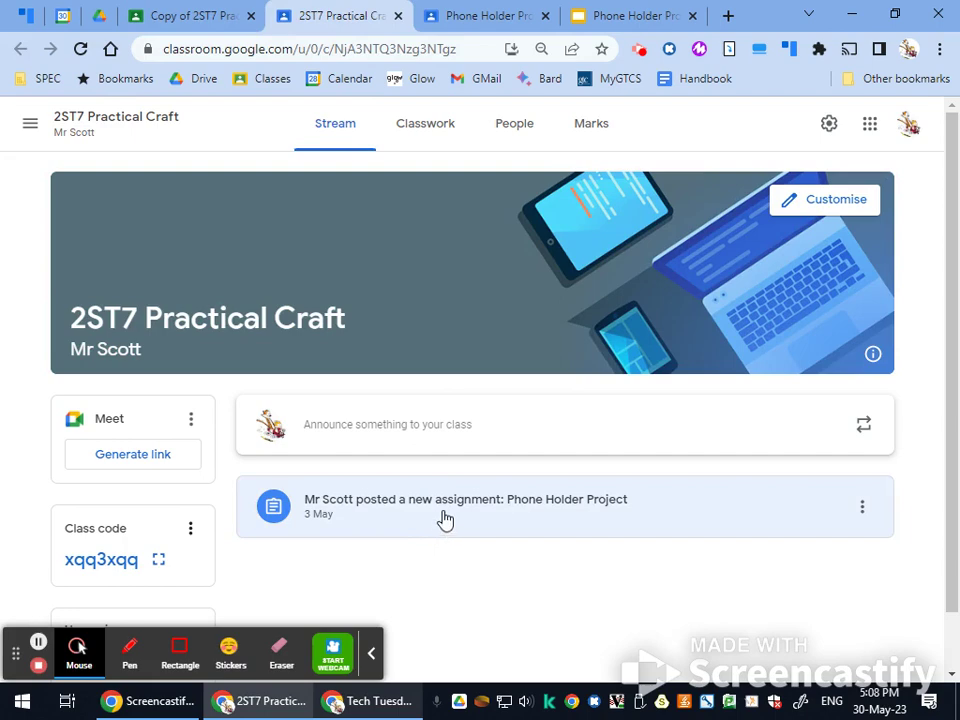
click(520, 12)
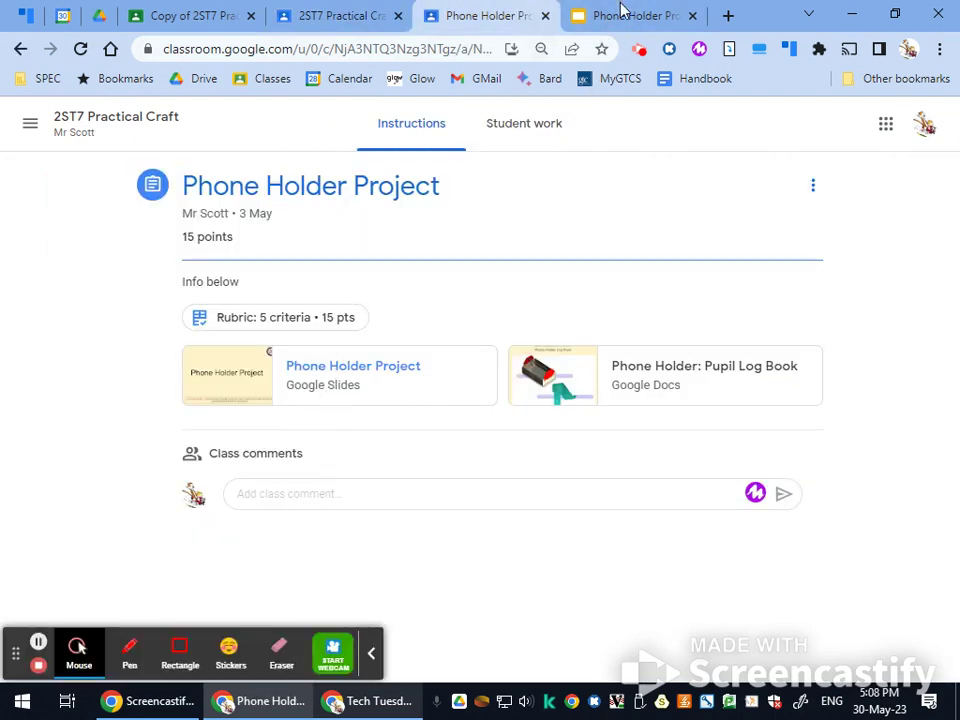
click(622, 14)
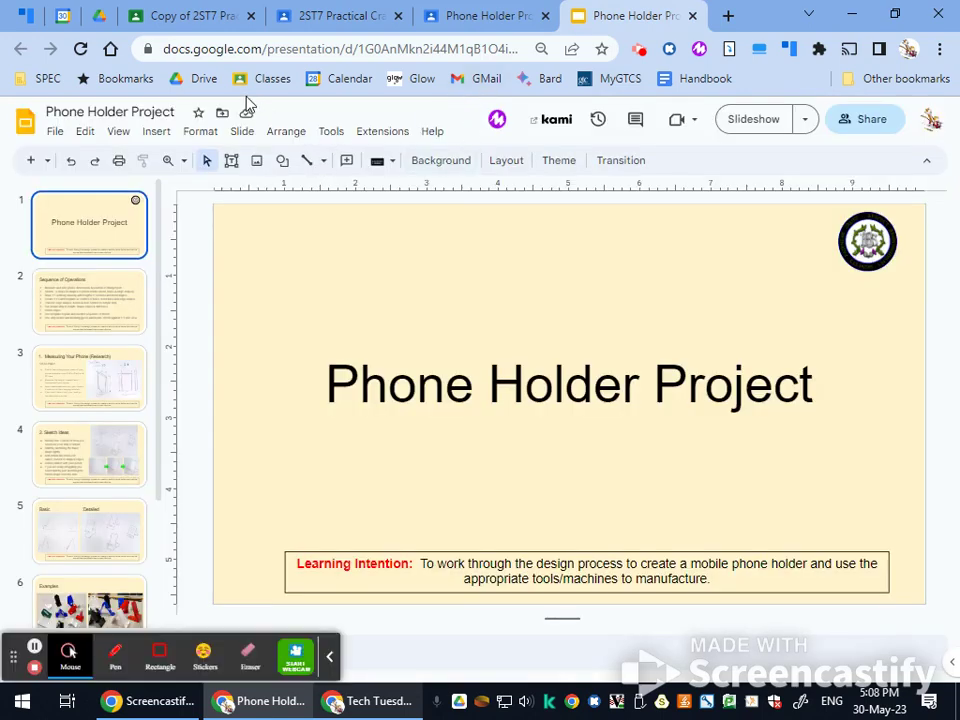
Trace the presentation's Drive location up through S2 Practical Craft to shared drives, then close.
click(223, 114)
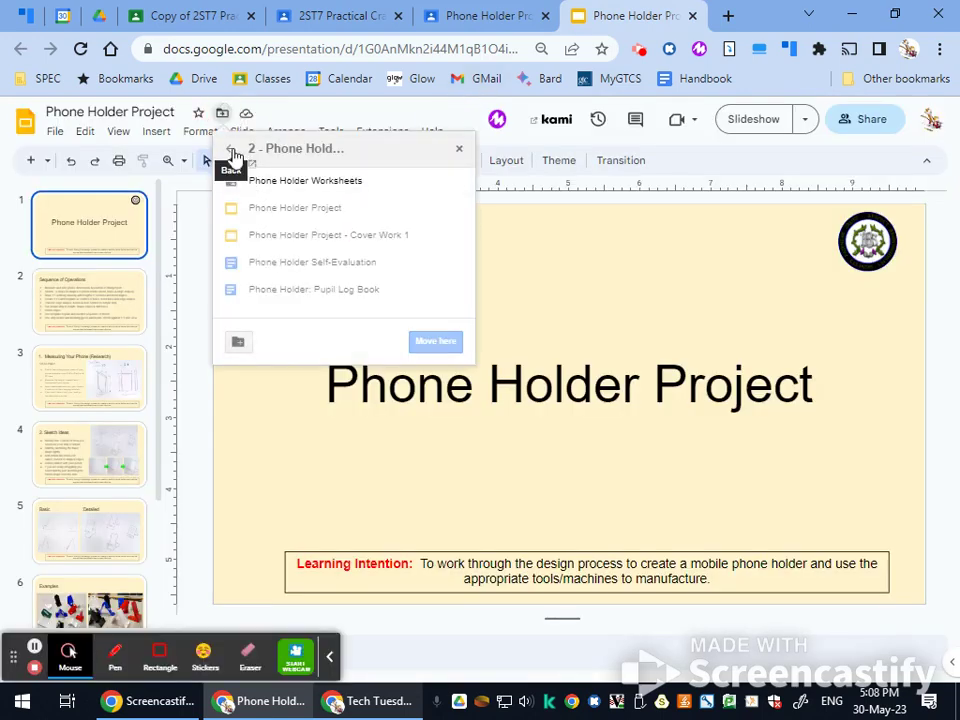
click(230, 150)
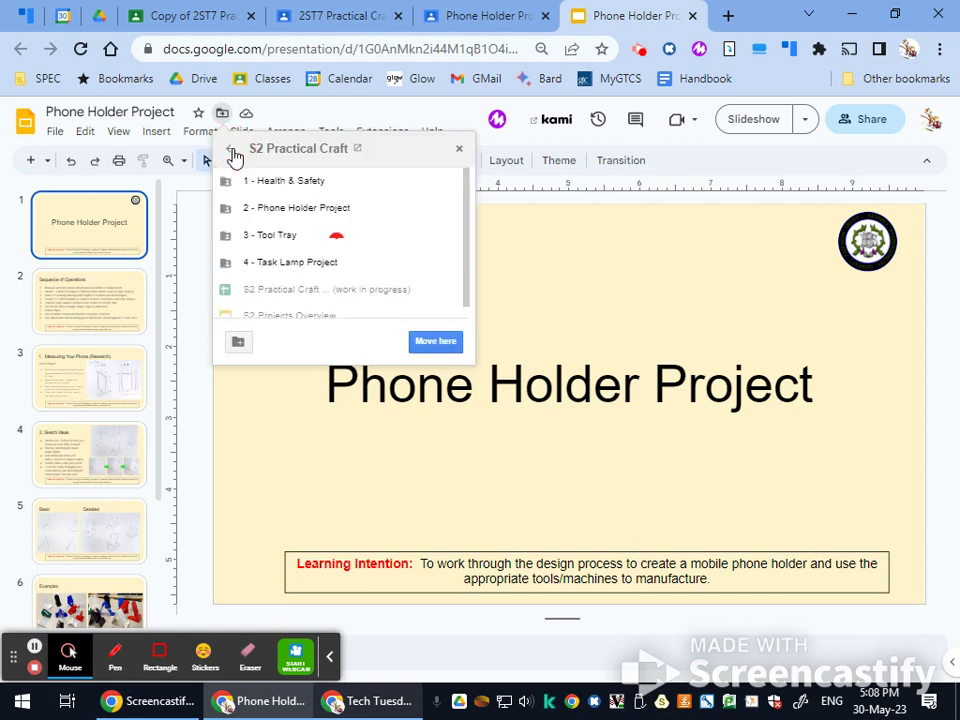
click(231, 153)
click(231, 153)
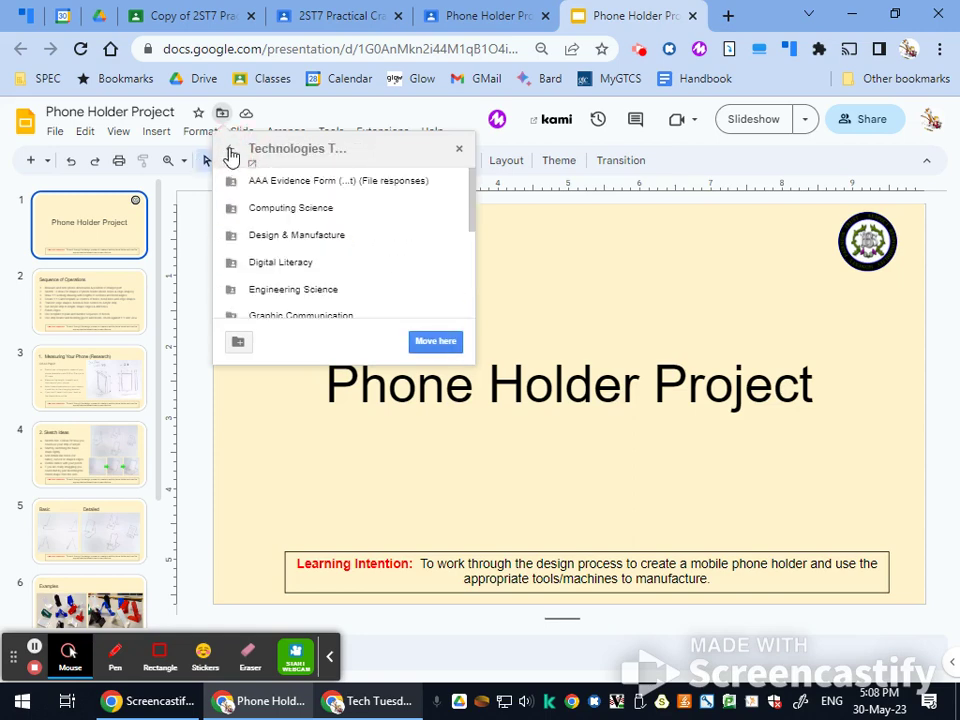
click(231, 153)
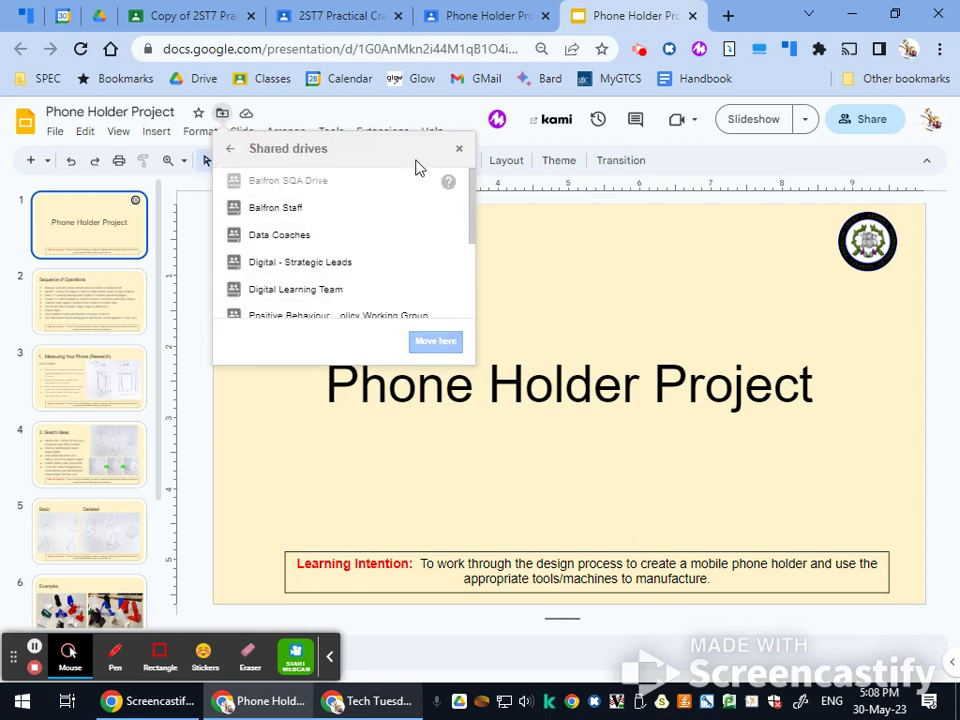
click(458, 152)
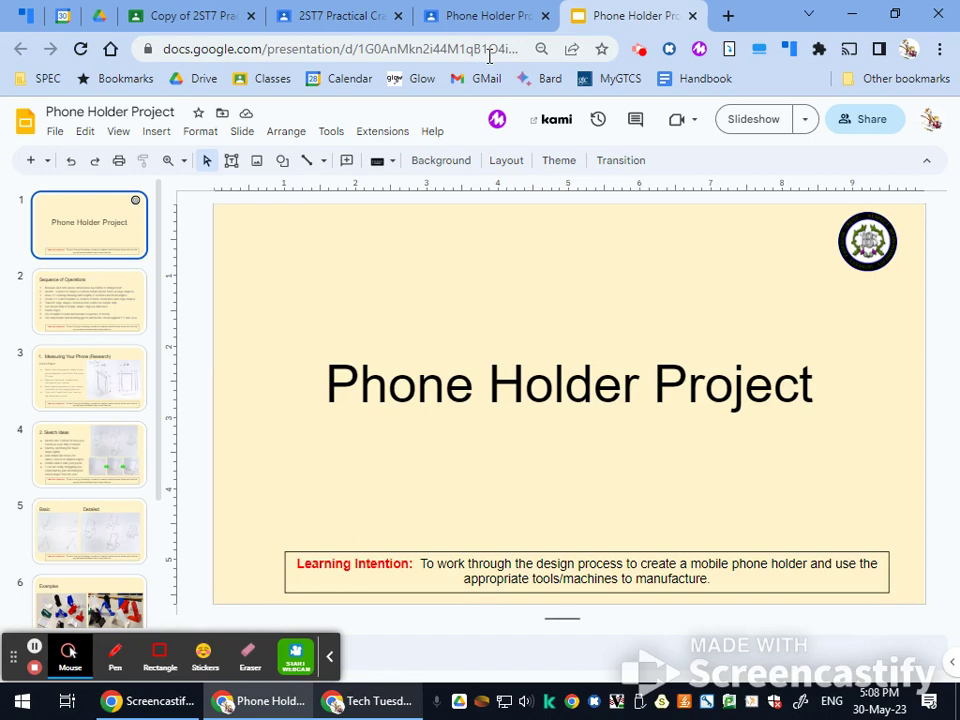
Open the copied Phone Holder Project presentation from the new class's draft and show its location.
click(185, 15)
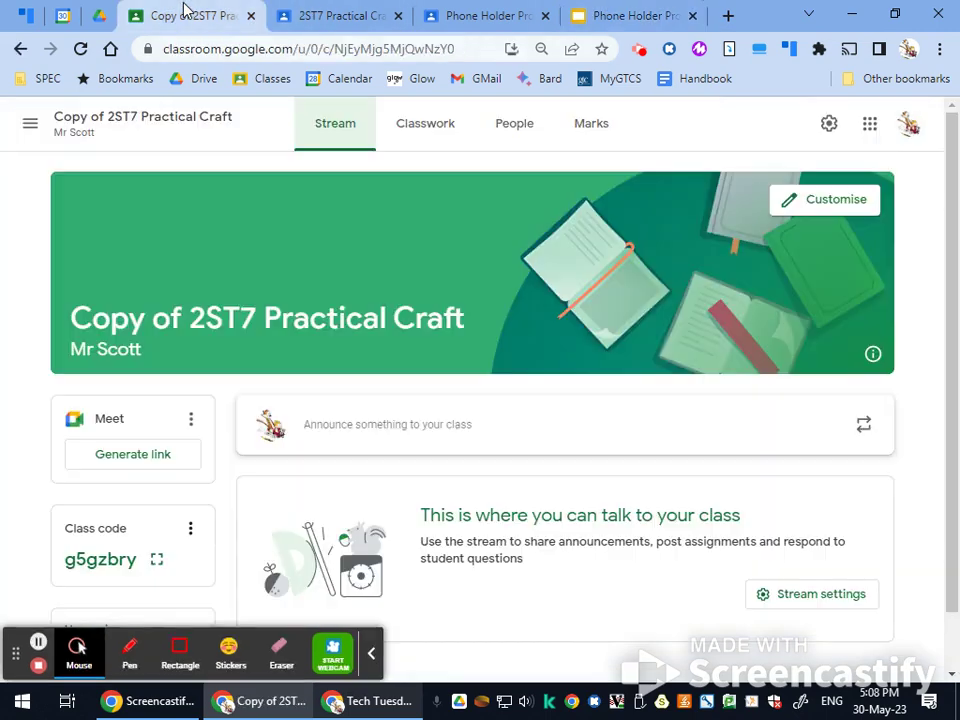
click(425, 125)
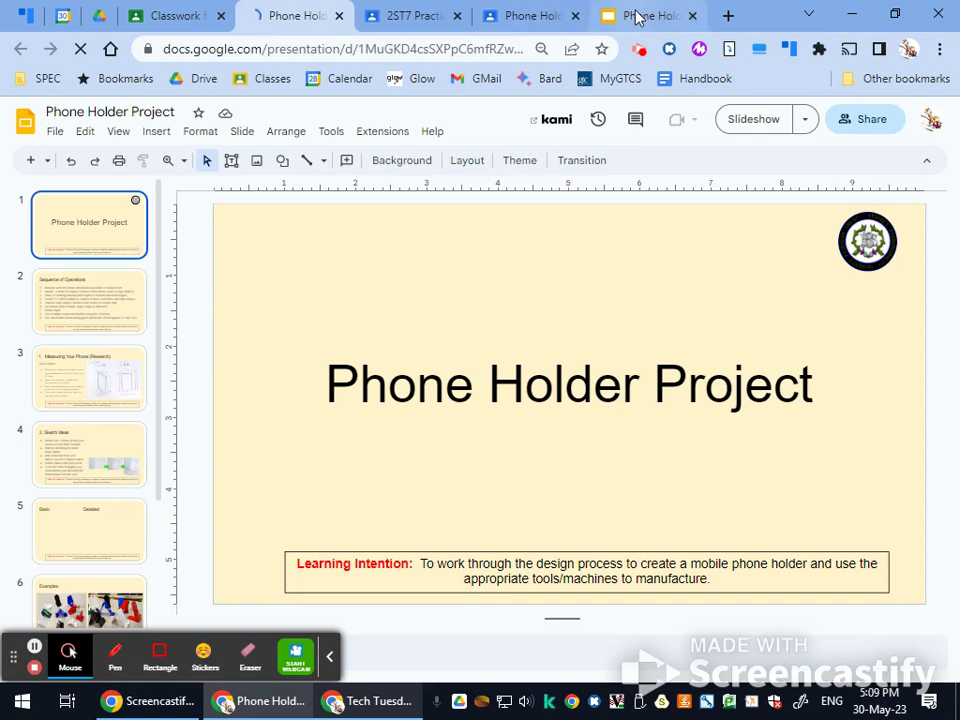
mouse_move(637, 18)
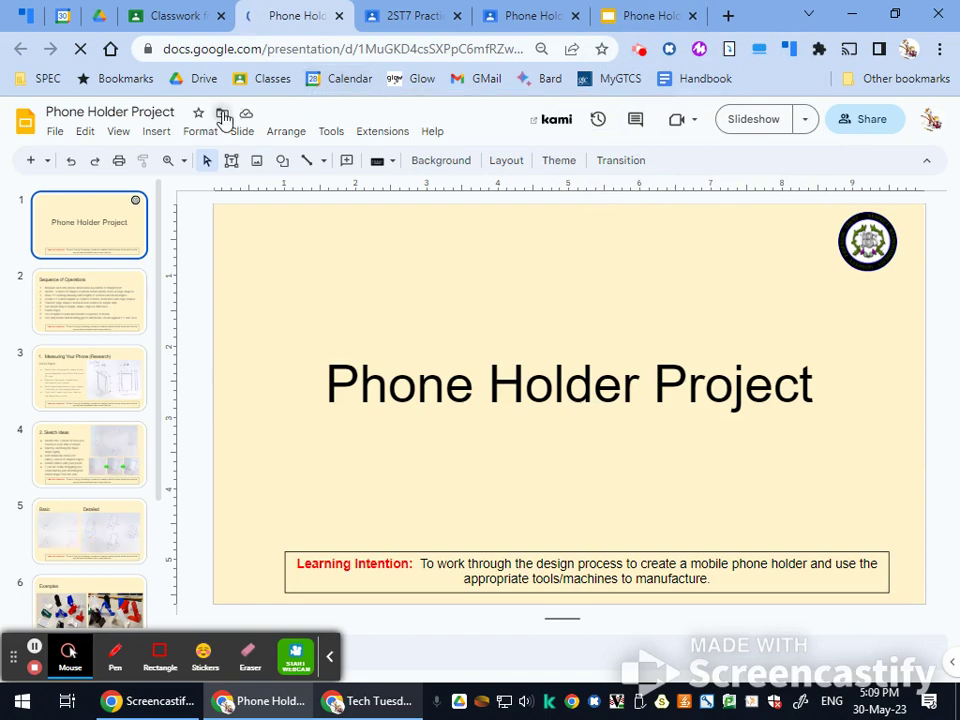
click(223, 116)
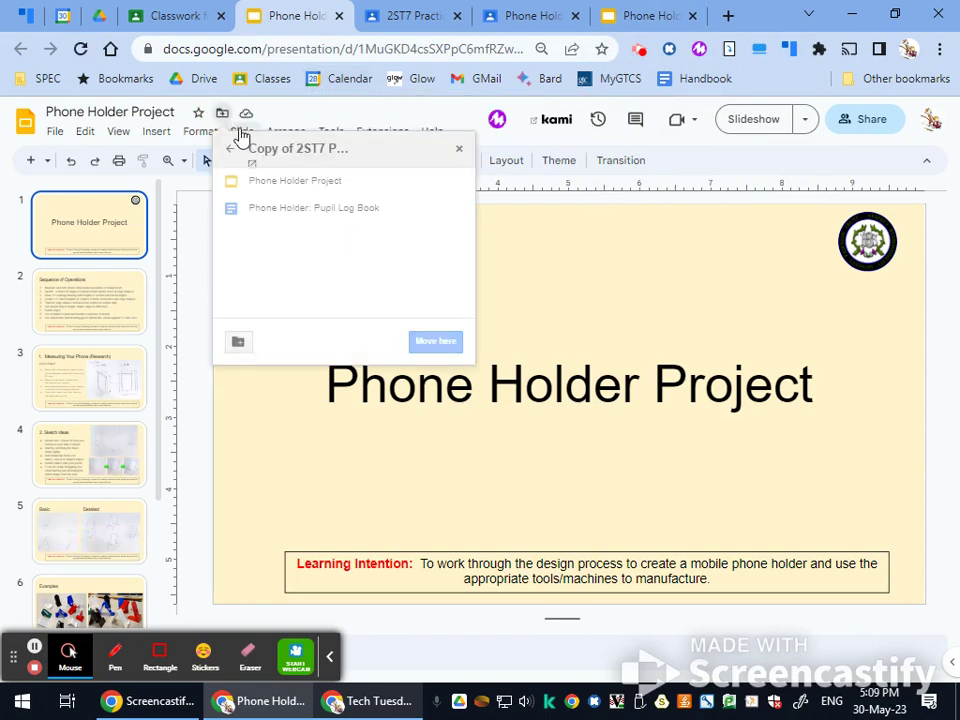
Browse up through Classroom to My Drive, close the panel, and return to the original class.
click(231, 152)
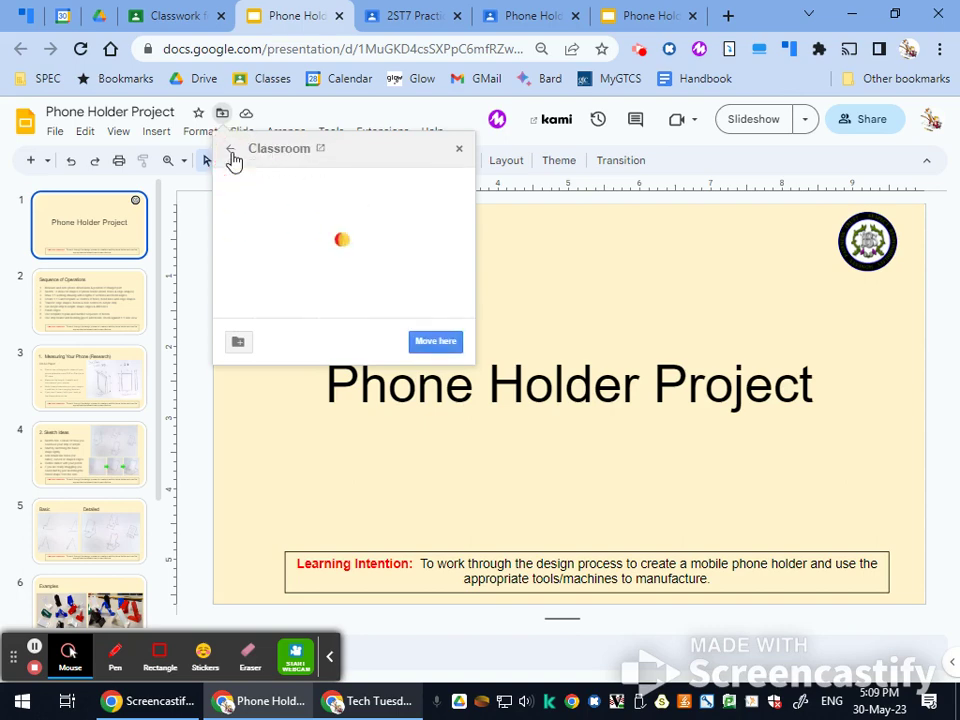
click(231, 152)
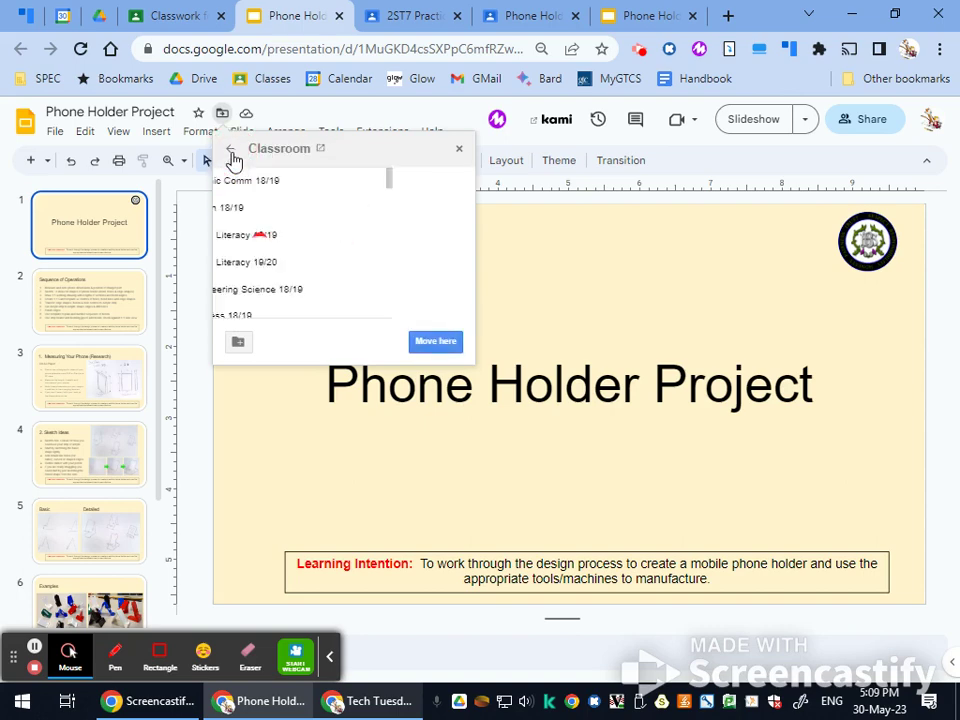
click(459, 149)
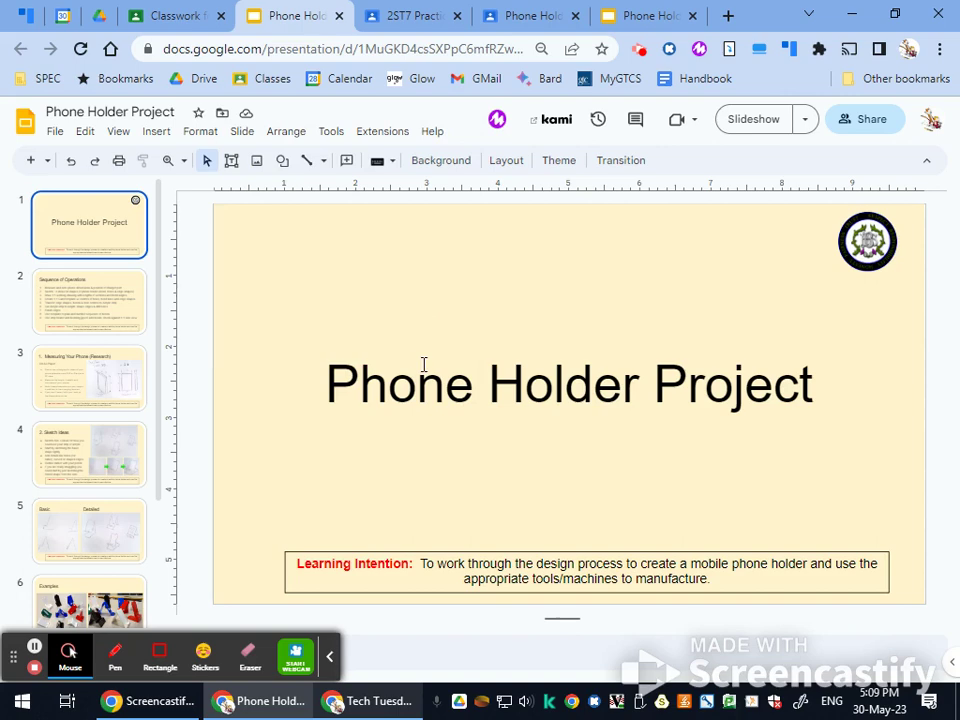
click(419, 15)
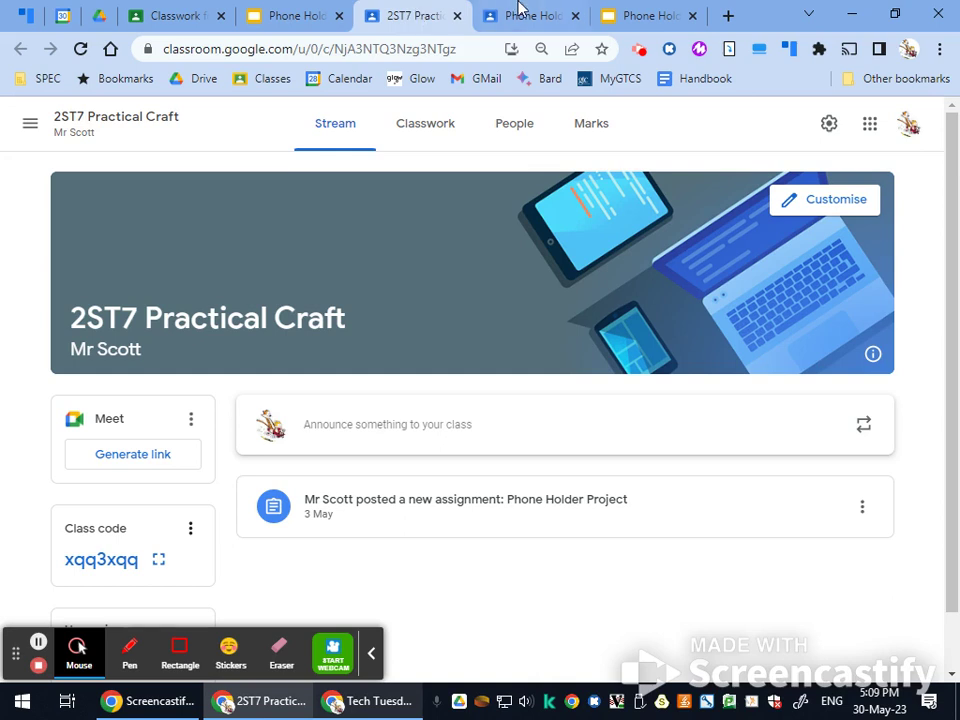
mouse_move(521, 8)
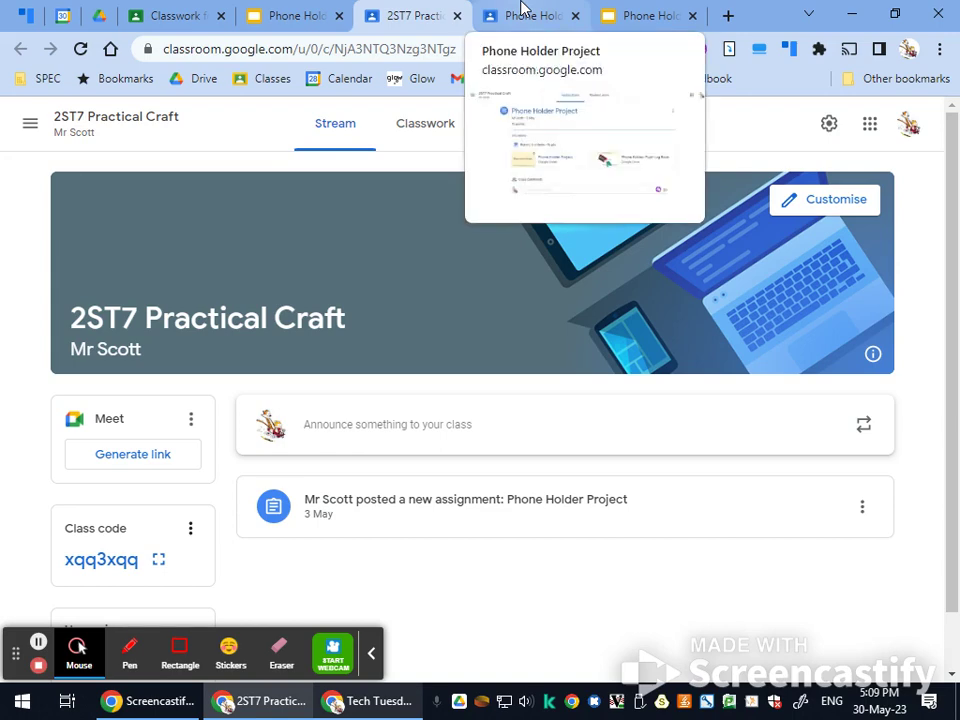
click(165, 15)
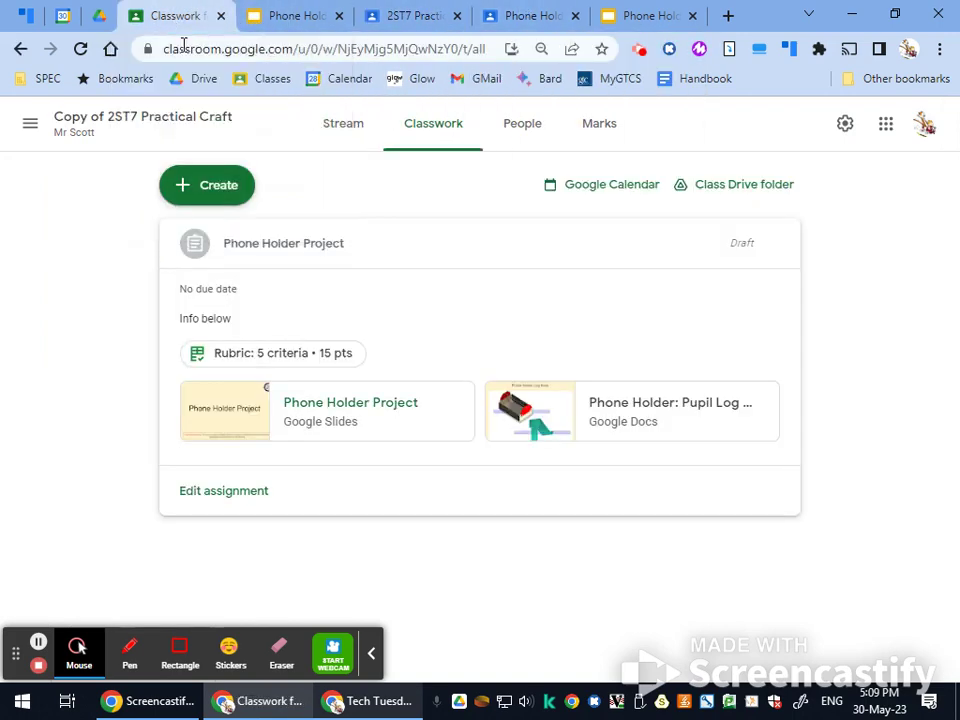
click(22, 128)
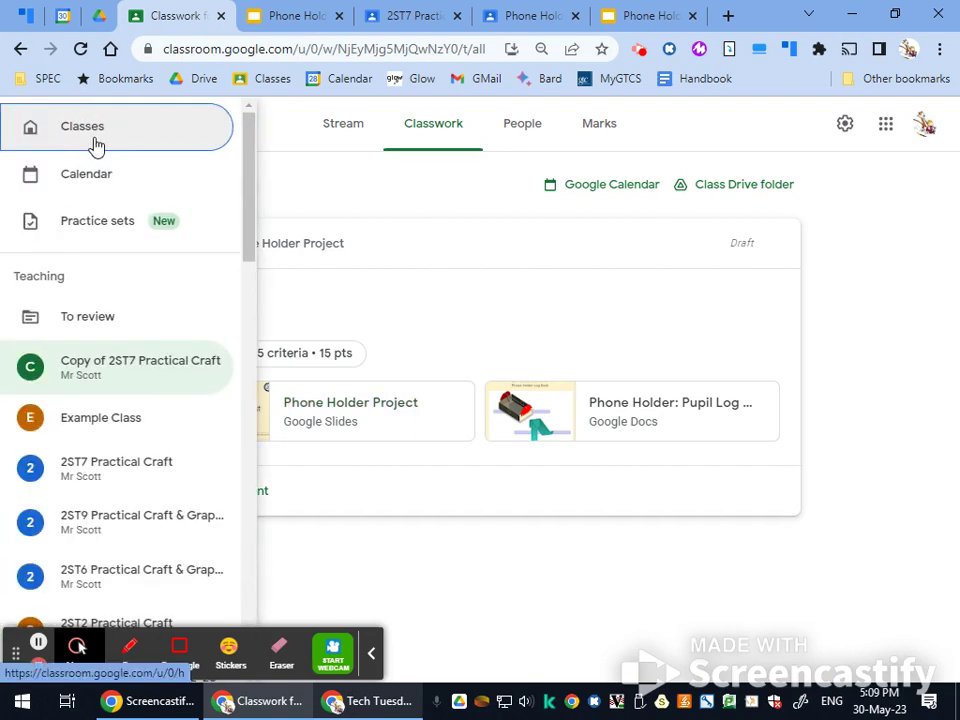
scroll(122, 253, down, 6)
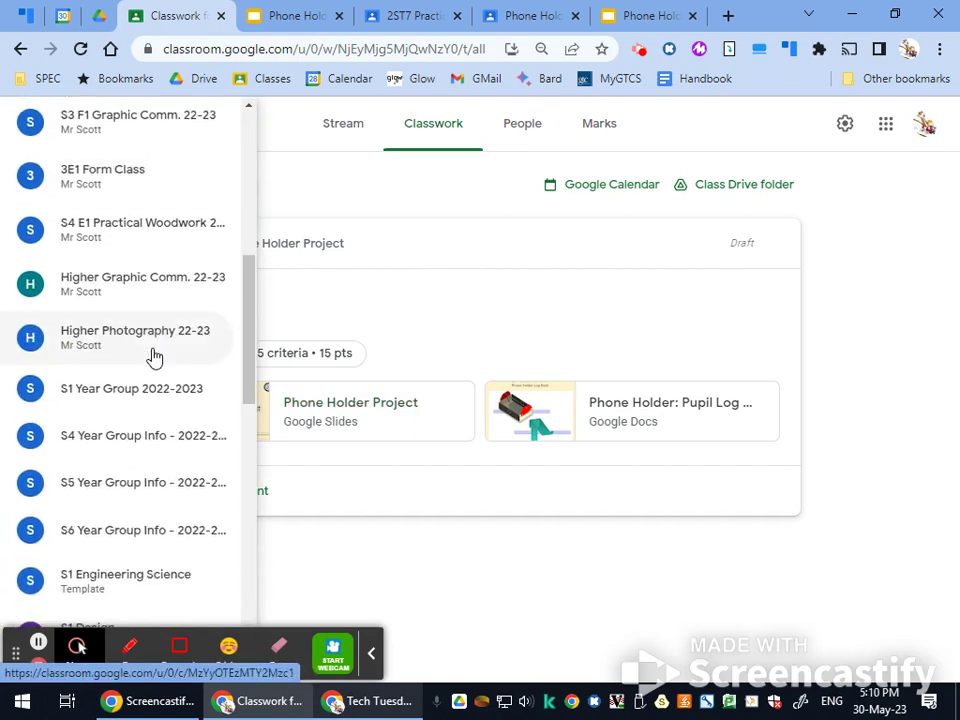
scroll(155, 357, down, 5)
click(135, 362)
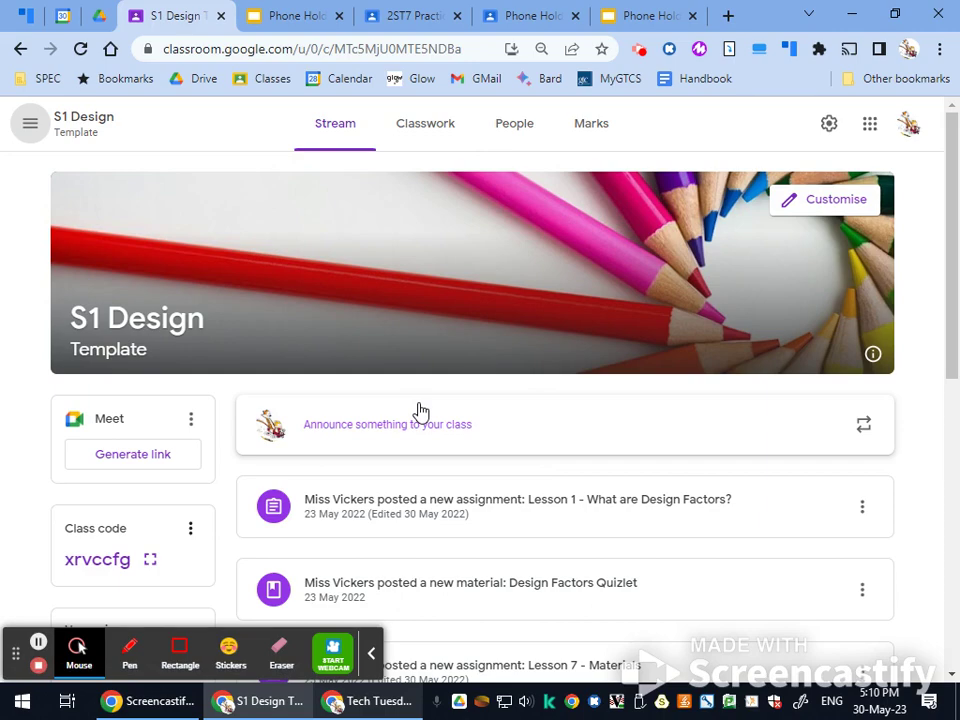
click(430, 125)
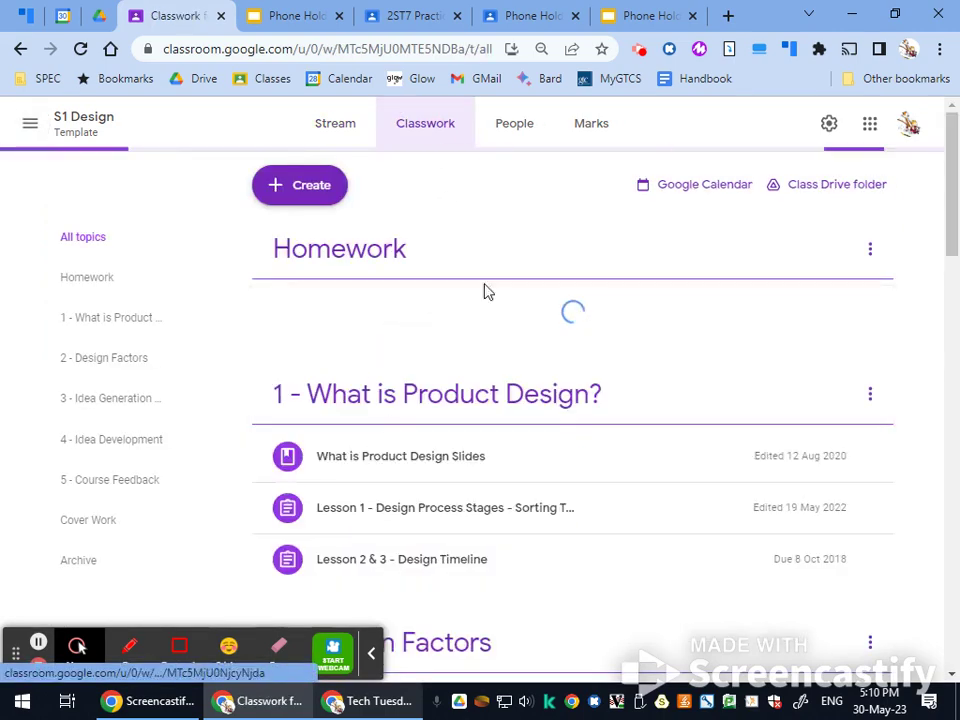
scroll(487, 291, down, 10)
scroll(424, 411, up, 3)
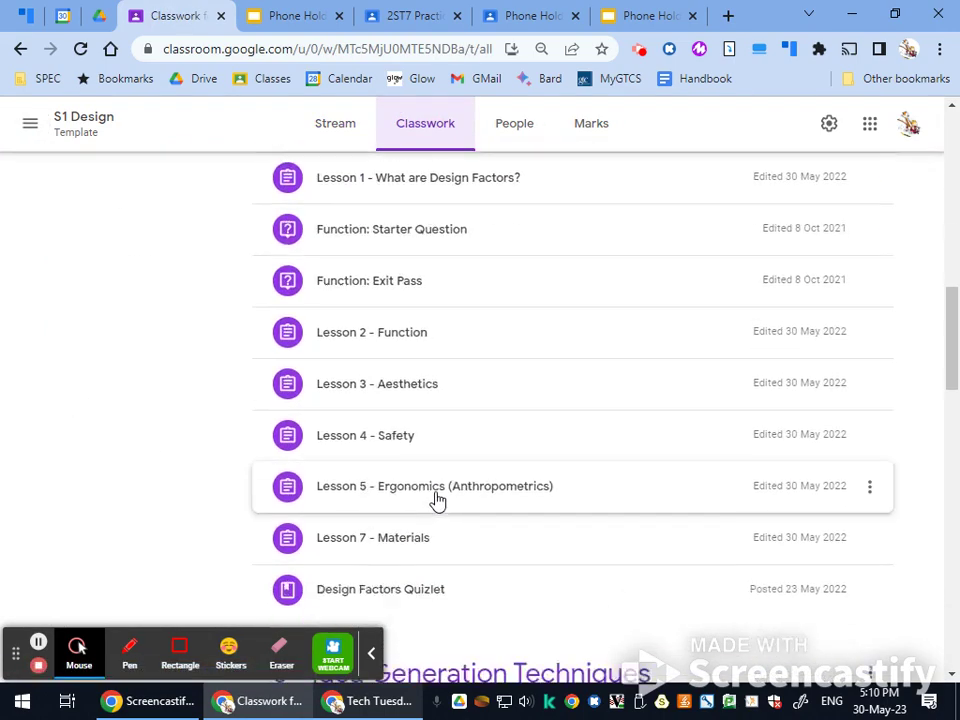
scroll(439, 501, down, 7)
scroll(476, 259, up, 4)
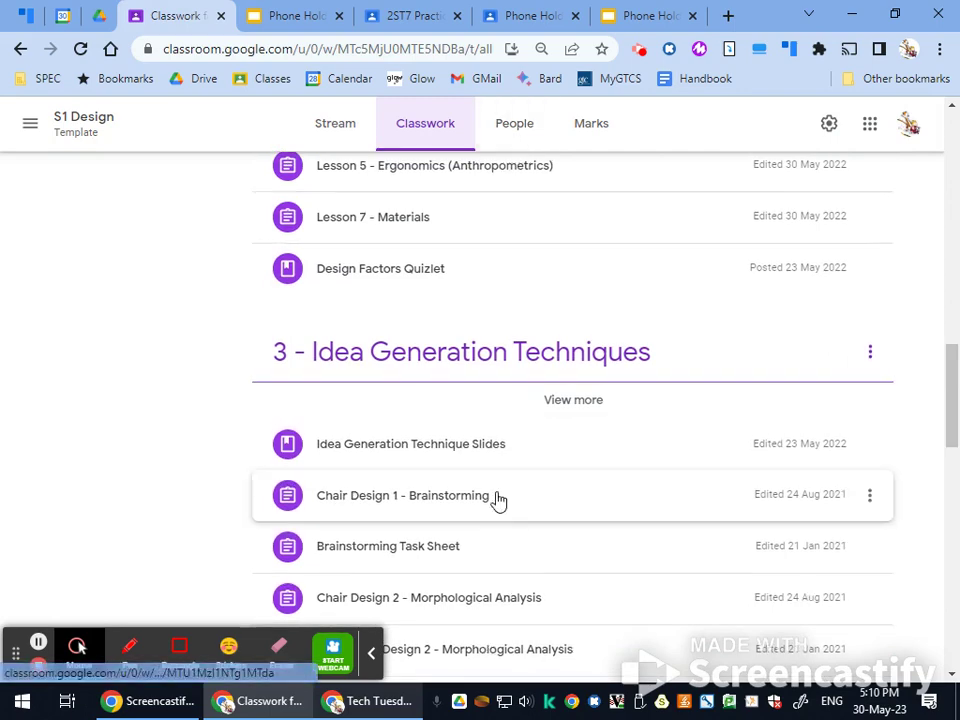
scroll(498, 500, up, 15)
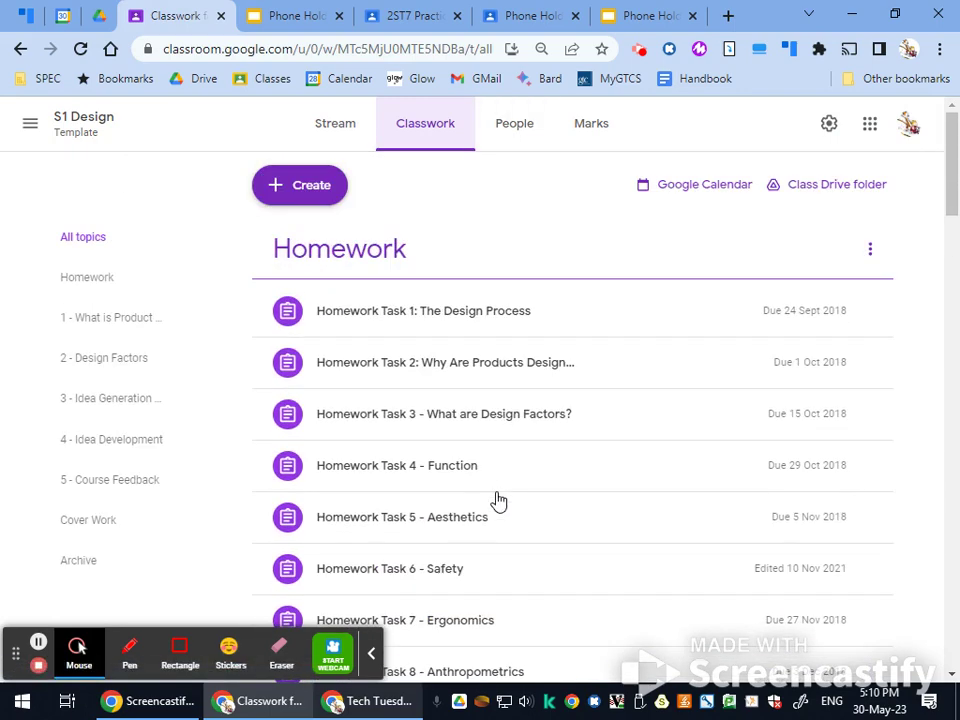
click(388, 24)
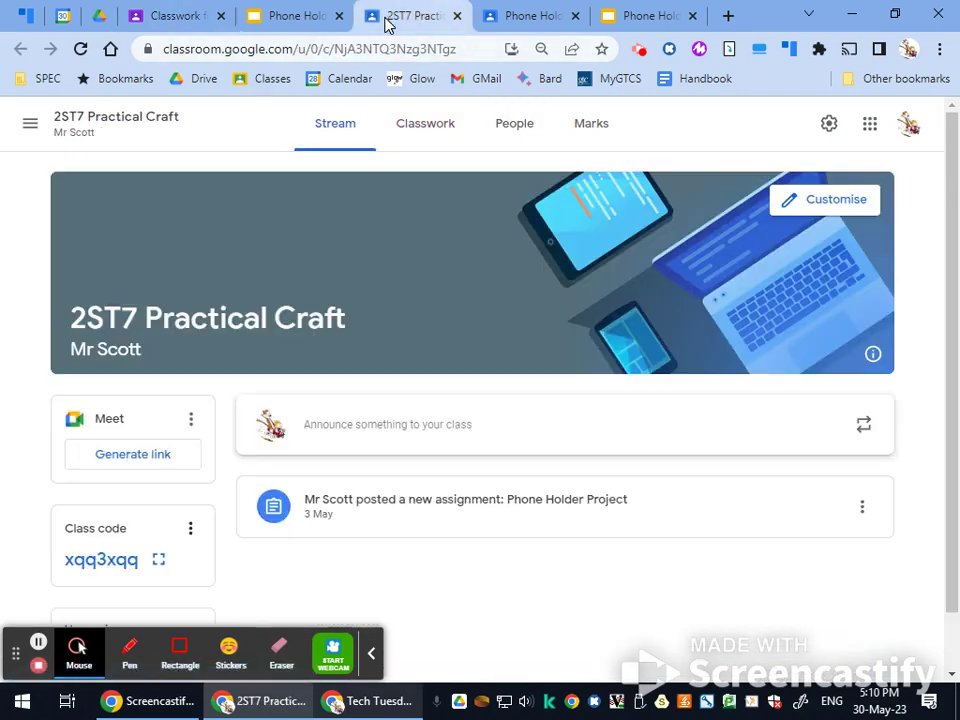
Browse the S2 Practical Craft Template posts under Reuse post, then close it without reusing anything.
click(420, 128)
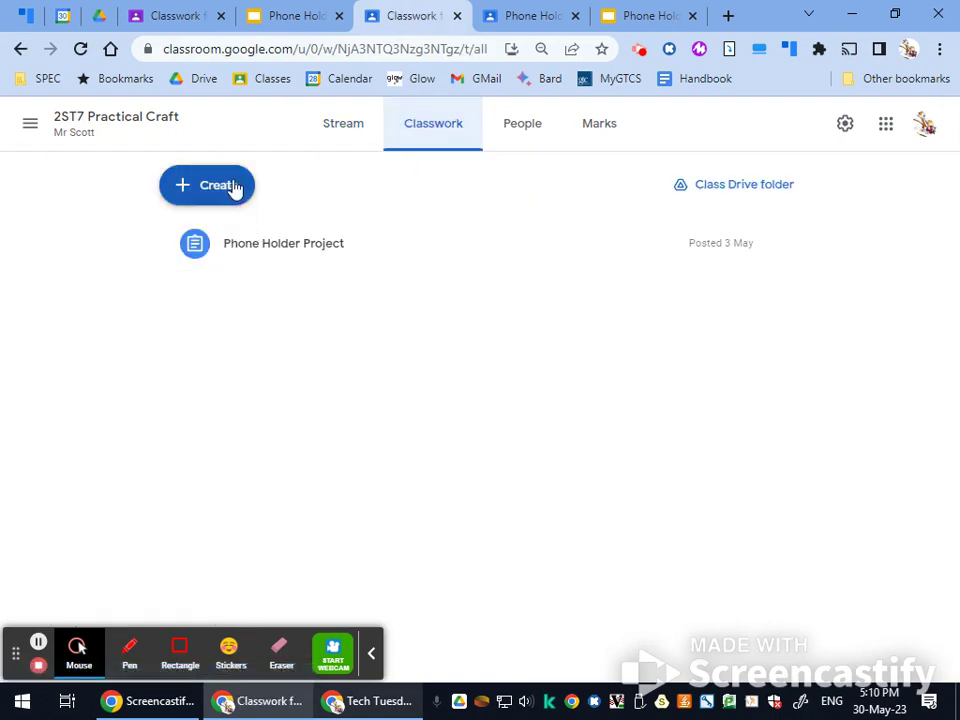
click(235, 190)
click(281, 440)
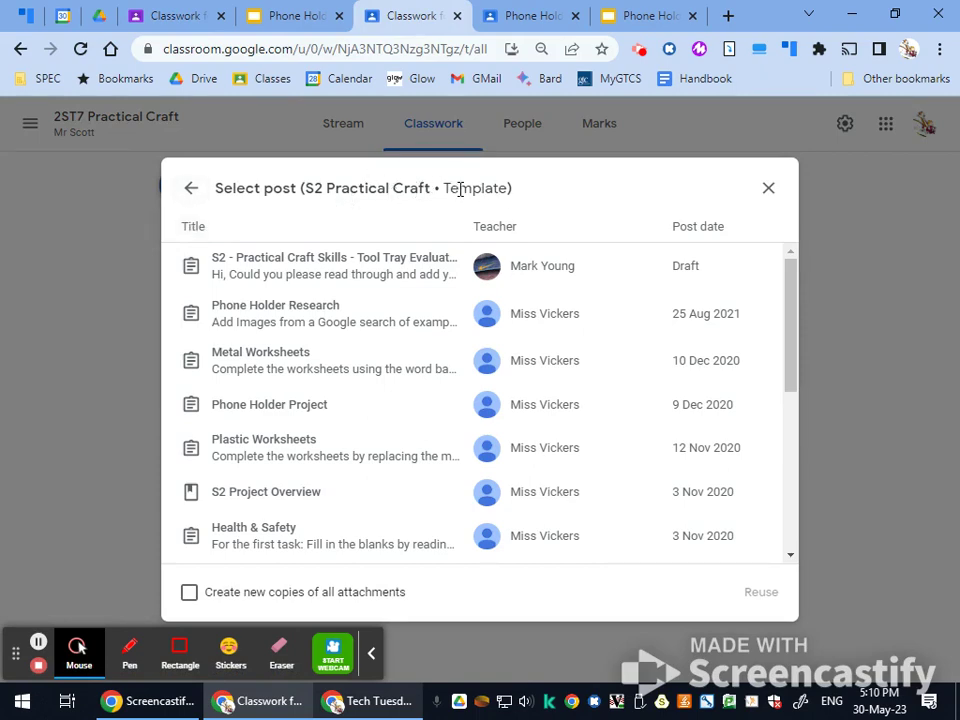
scroll(360, 381, down, 4)
scroll(348, 425, up, 4)
click(763, 191)
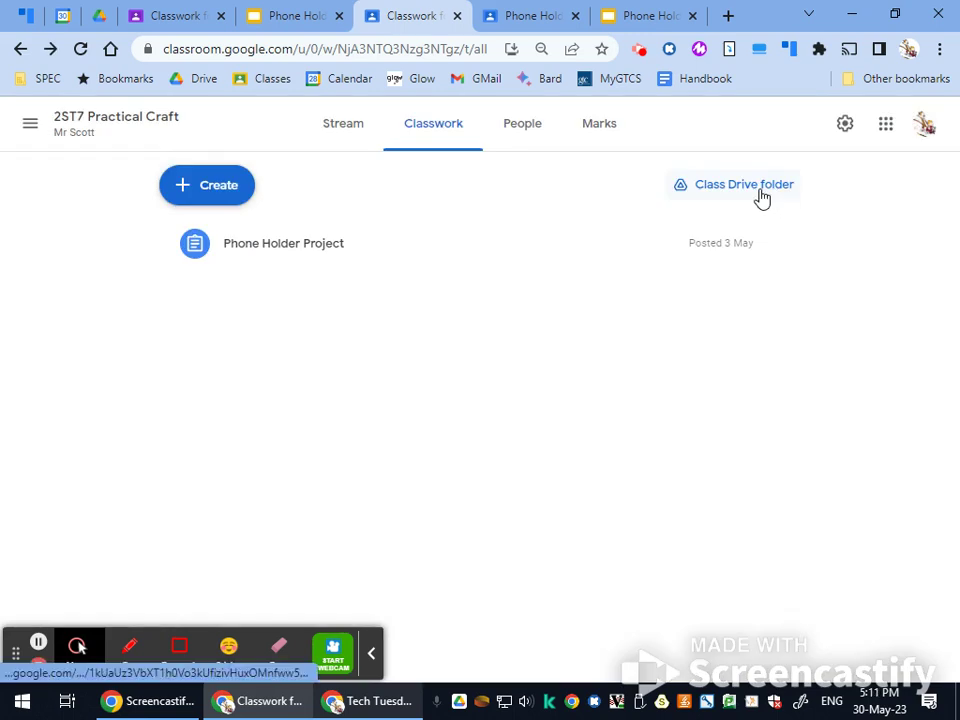